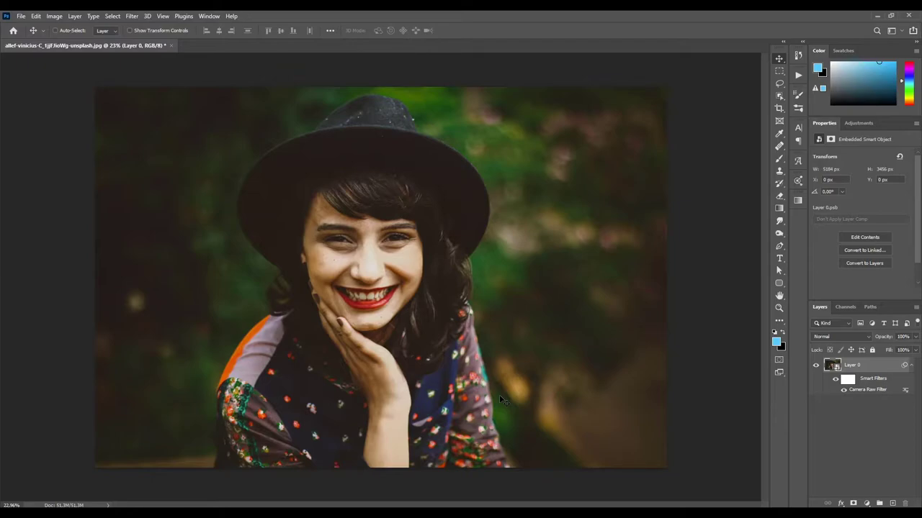
Try a warm orange highlight tint in Camera Raw, then cancel without keeping it.
double_click(874, 391)
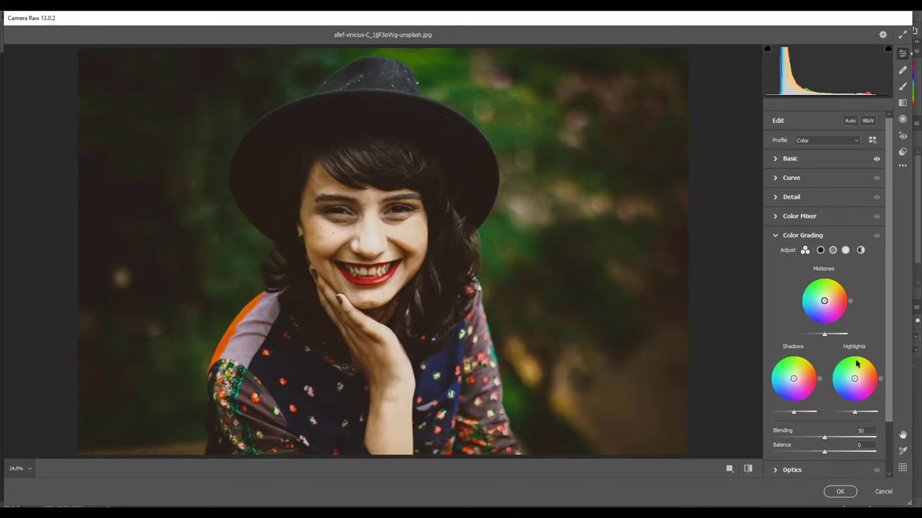
left_click_drag(855, 379, 864, 375)
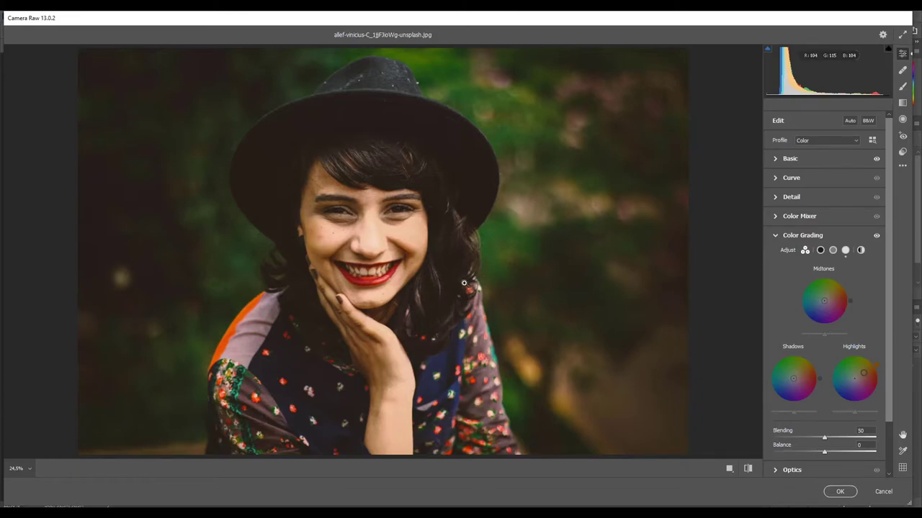
mouse_move(343, 244)
left_mouse_down()
mouse_move(402, 242)
mouse_move(436, 260)
left_mouse_up()
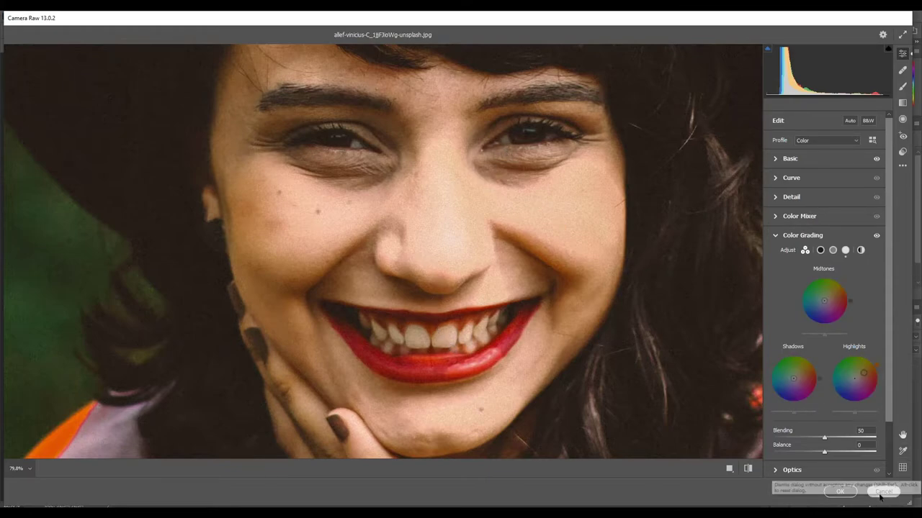
left_click(840, 491)
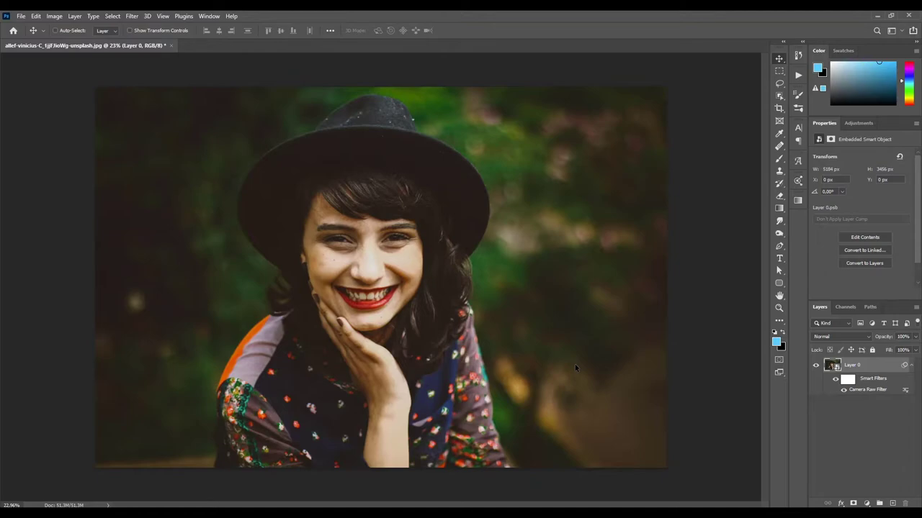
Add a Hue/Saturation adjustment layer, sample the lips, and desaturate the Yellows to -61.
left_click(866, 502)
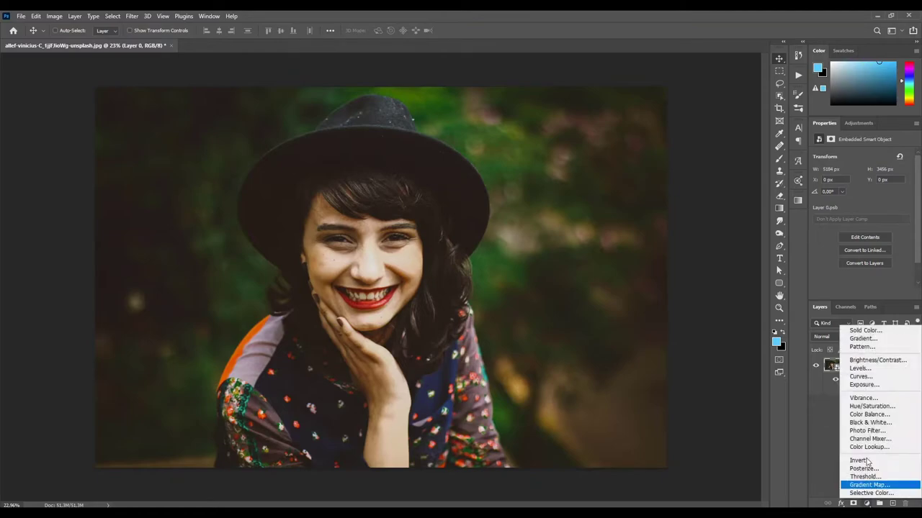
left_click(867, 407)
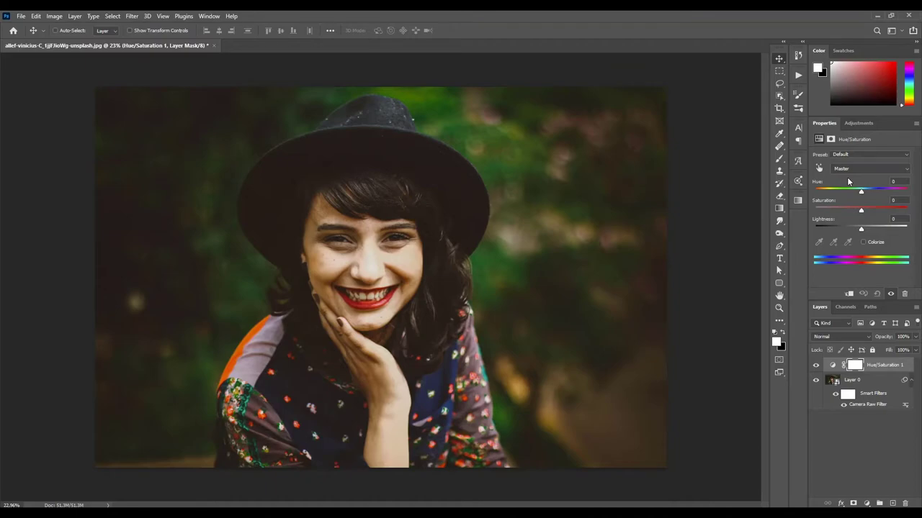
left_click(818, 169)
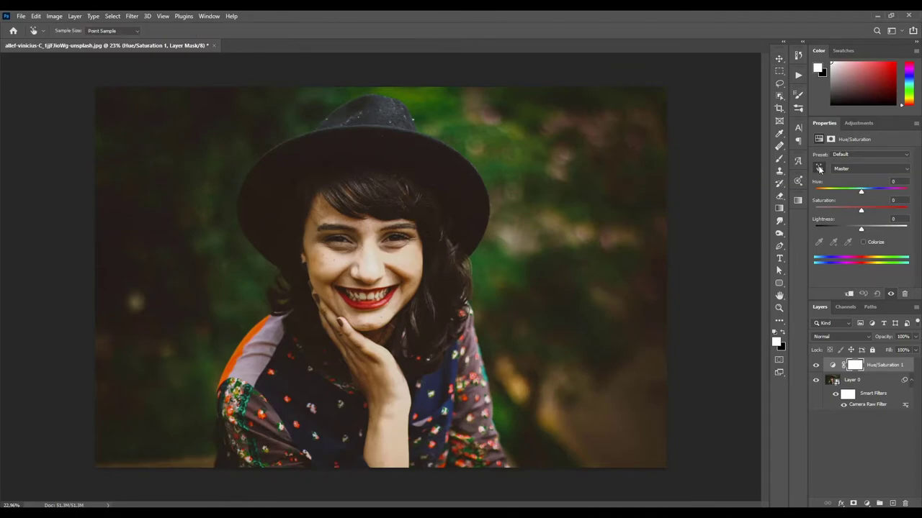
left_click(372, 298)
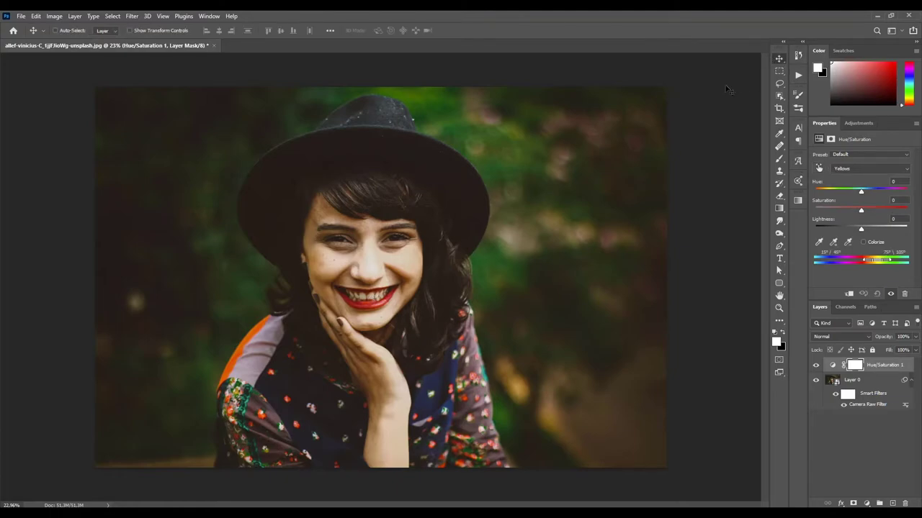
left_click(818, 169)
mouse_move(860, 209)
left_mouse_down()
mouse_move(833, 211)
mouse_move(886, 229)
left_mouse_up()
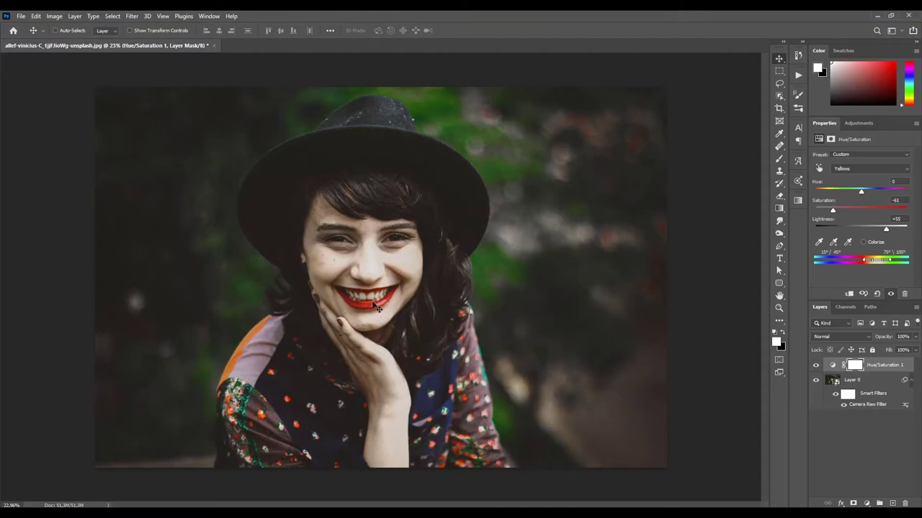
Set the Reds to -78 saturation and +85 lightness, then return the dropdown to Master.
left_click(856, 170)
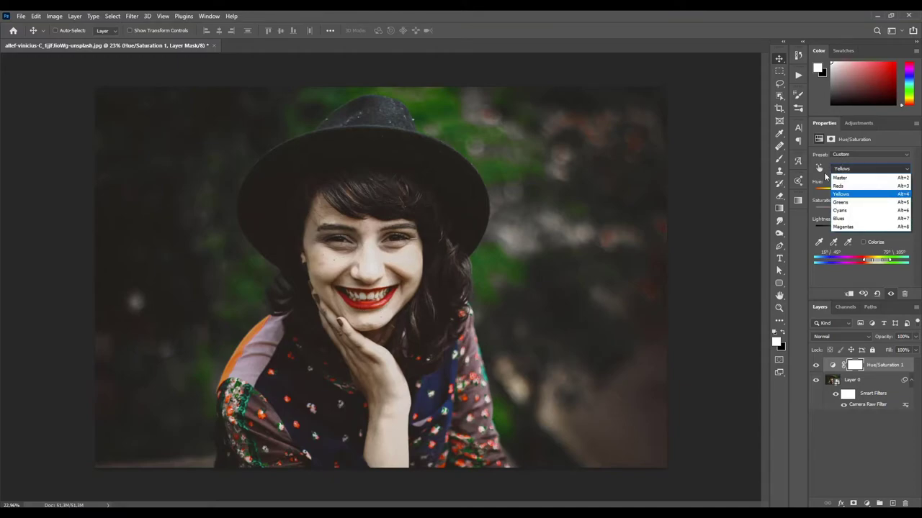
left_click(842, 186)
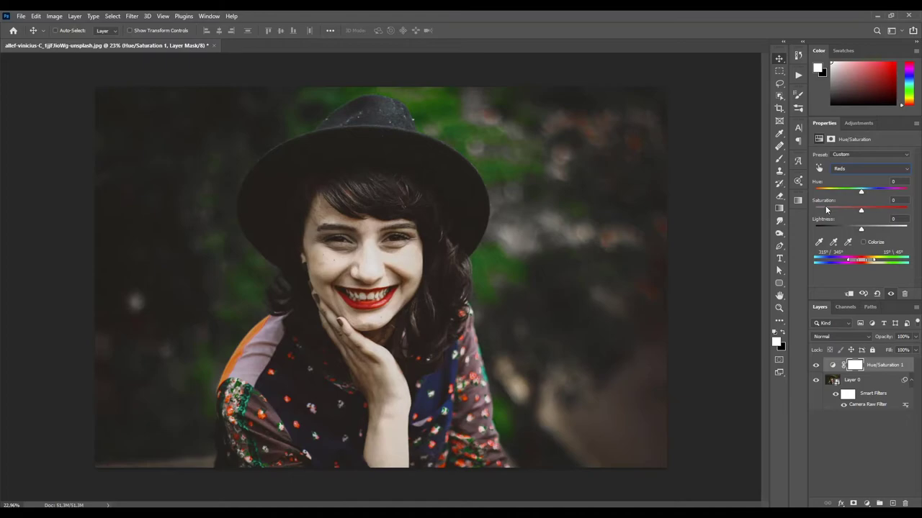
left_click(826, 209)
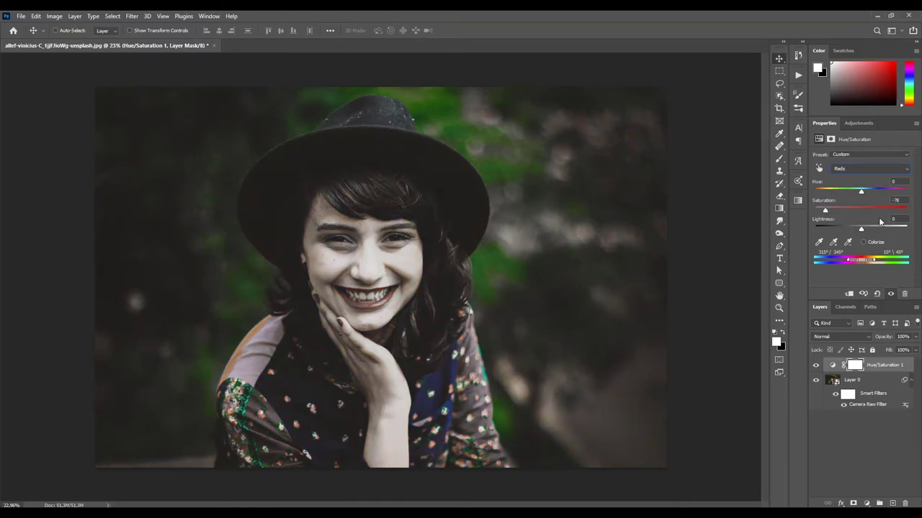
left_click(898, 229)
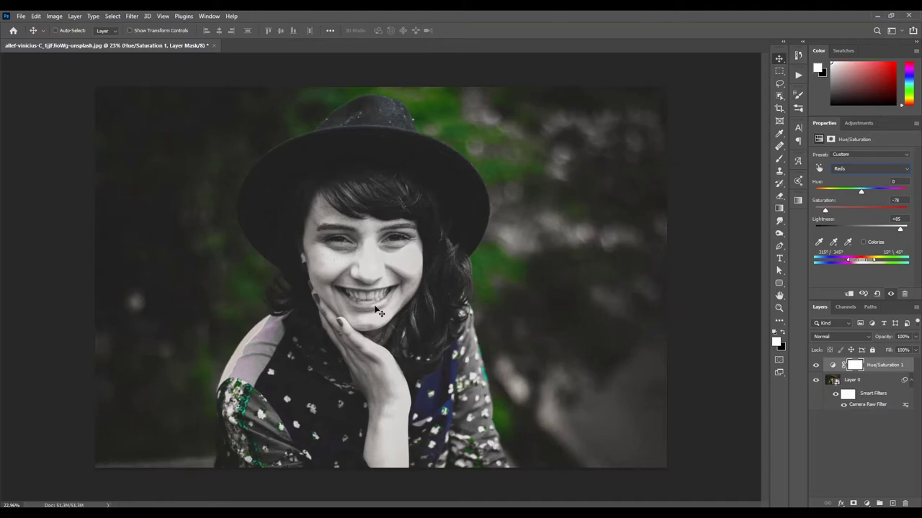
left_click(843, 170)
left_click(839, 182)
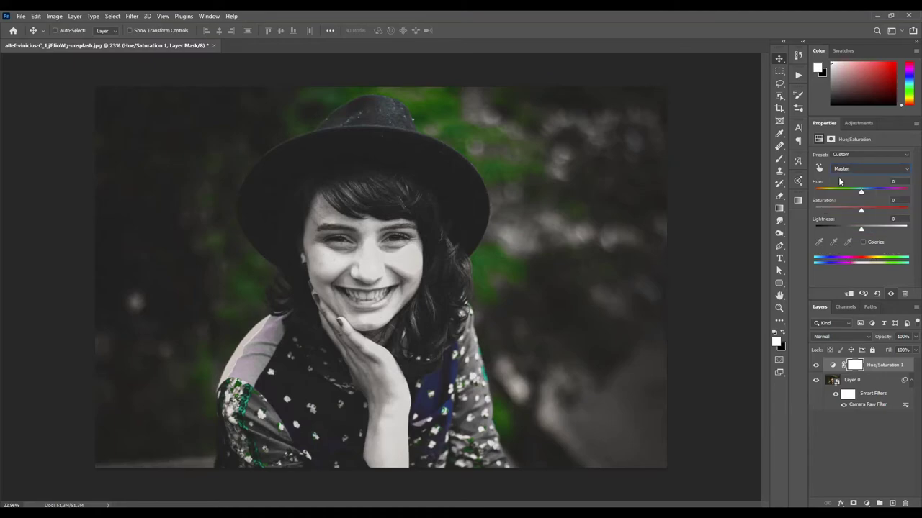
left_click(847, 209)
left_click_drag(860, 226, 868, 226)
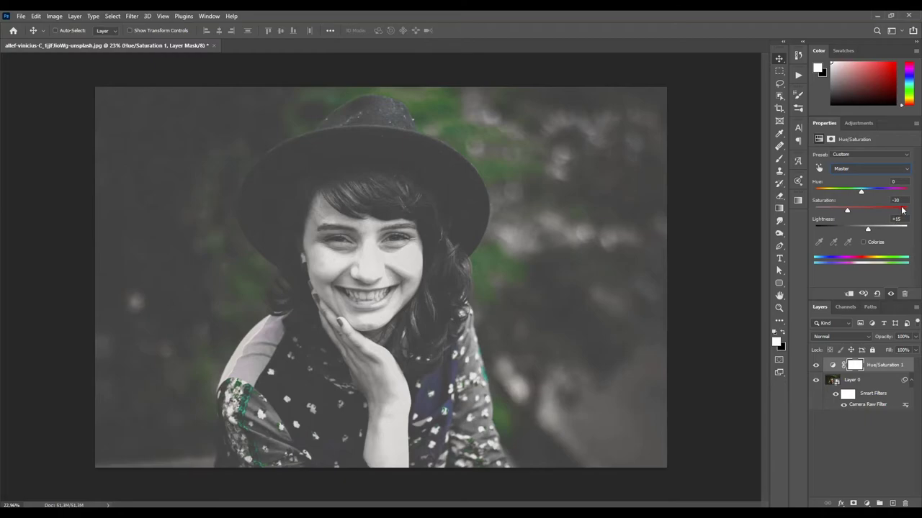
left_click(894, 199)
type("0")
key("Tab")
type("0")
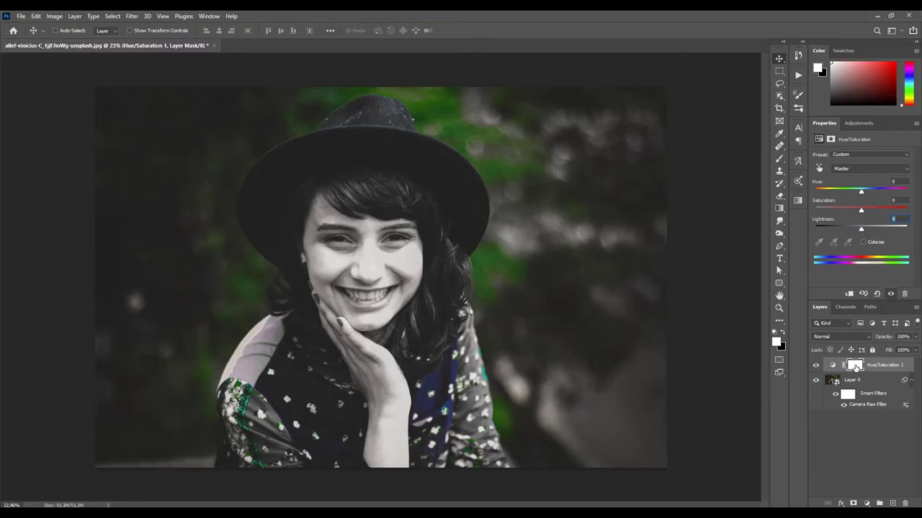
Invert the Hue/Saturation 1 mask to black and choose a Soft Round brush.
left_click(856, 366)
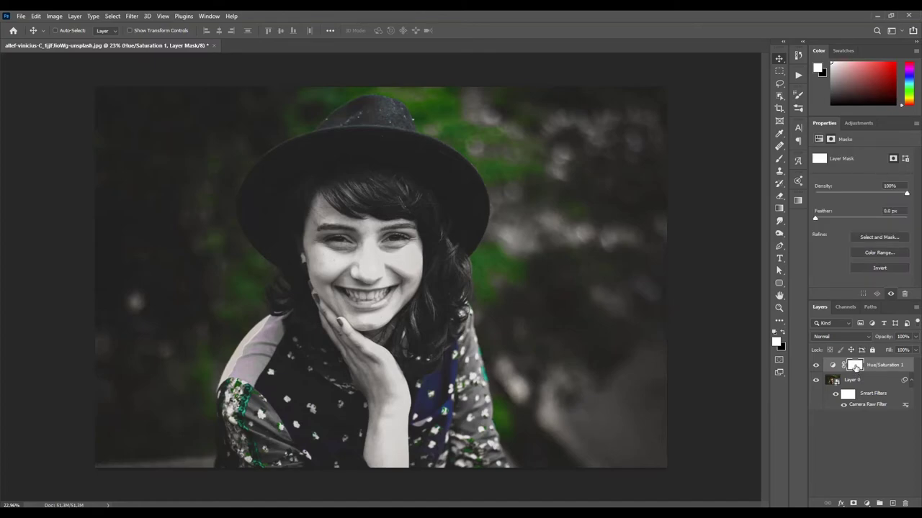
key("ctrl+i")
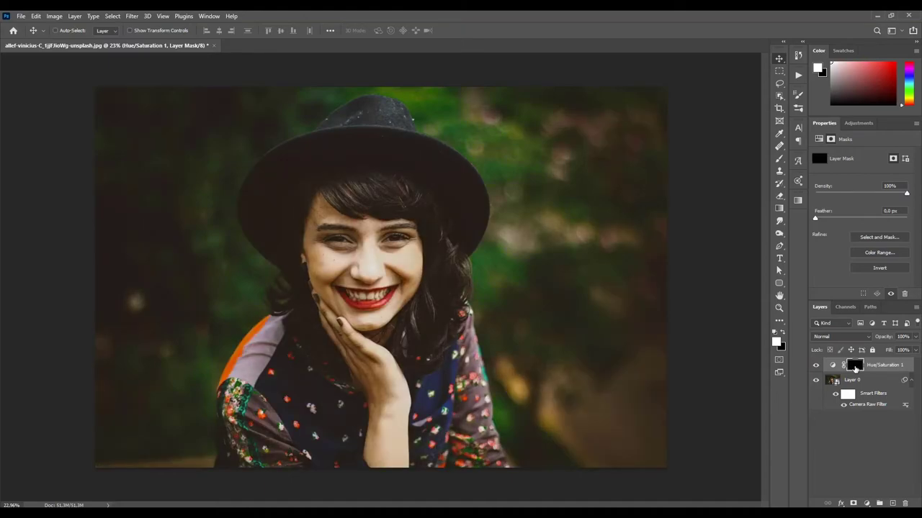
key("b")
right_click(571, 283)
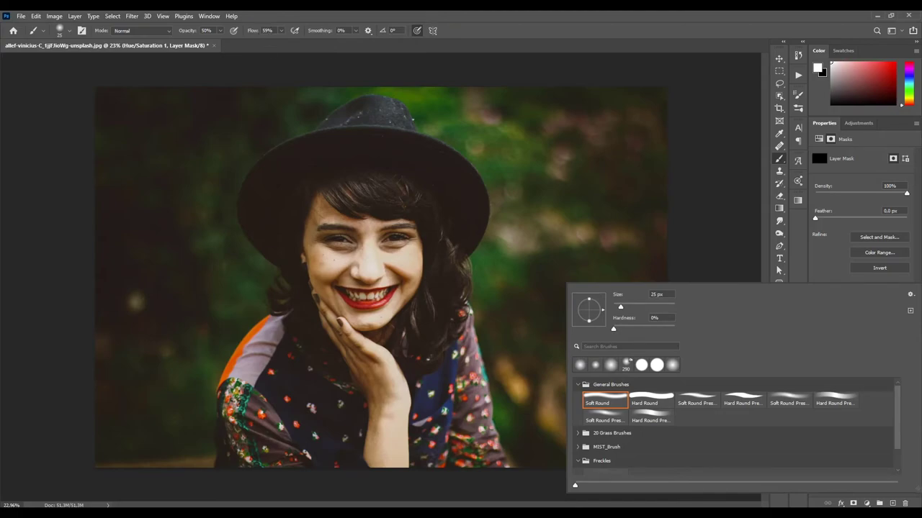
Zoom into the mouth and paint white over the teeth, then erase overspill with black.
key("Escape")
scroll(423, 321, "up", 10)
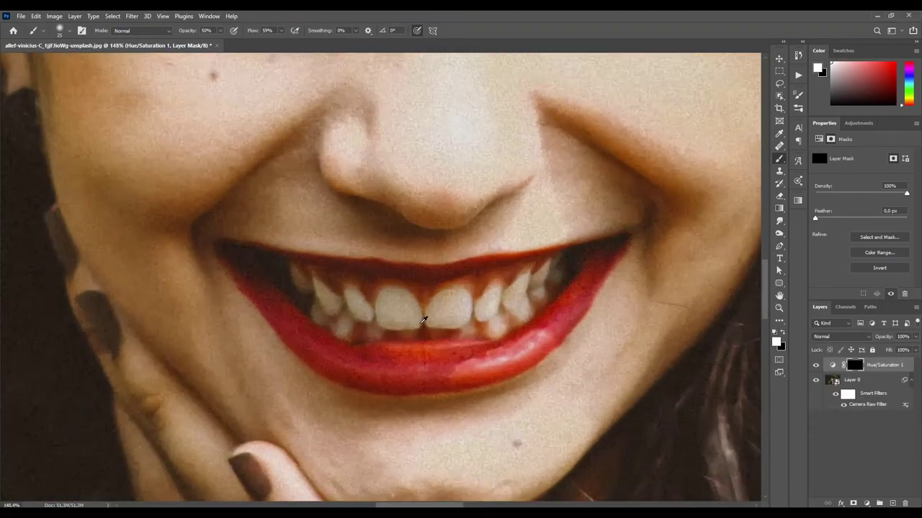
scroll(423, 320, "up", 2)
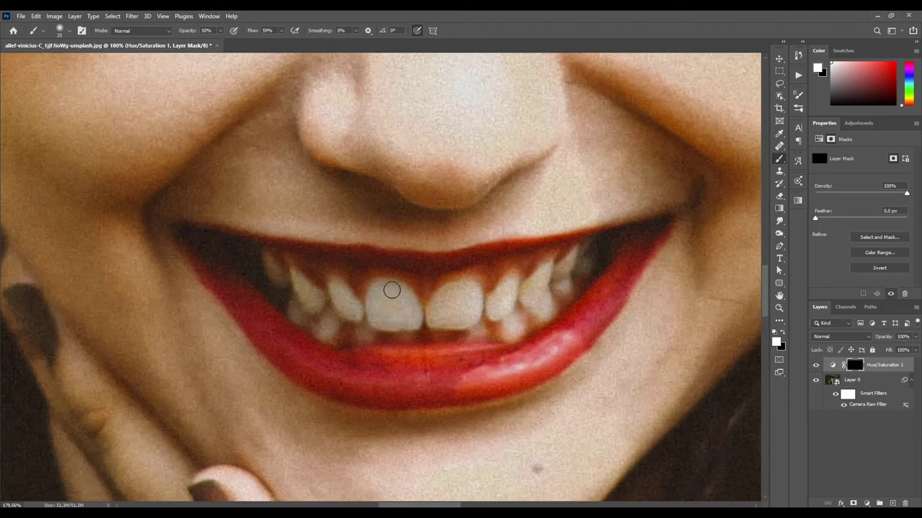
mouse_move(392, 289)
left_mouse_down()
mouse_move(382, 305)
mouse_move(434, 325)
mouse_move(444, 291)
mouse_move(475, 294)
mouse_move(447, 319)
mouse_move(463, 313)
mouse_move(447, 305)
mouse_move(492, 272)
mouse_move(485, 308)
mouse_move(509, 294)
mouse_move(516, 303)
mouse_move(545, 269)
mouse_move(555, 278)
mouse_move(308, 291)
left_mouse_up()
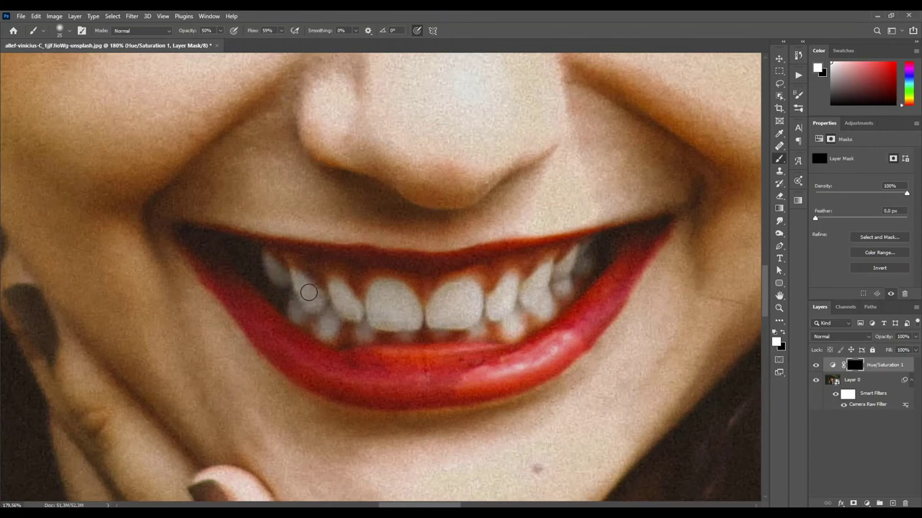
key("x")
Paint white over both eye whites on the mask, then zoom out and switch to Move.
scroll(486, 335, "up", 2)
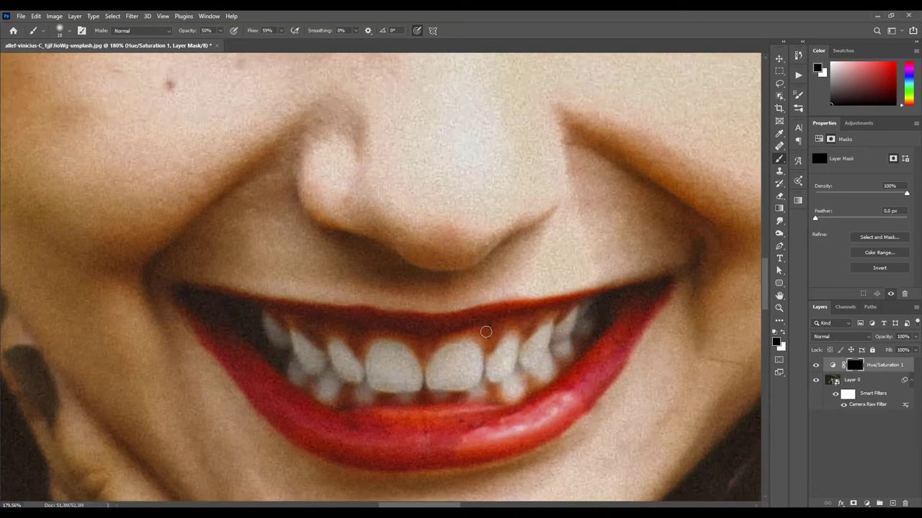
key("x")
scroll(484, 328, "up", 2)
scroll(504, 295, "up", 3)
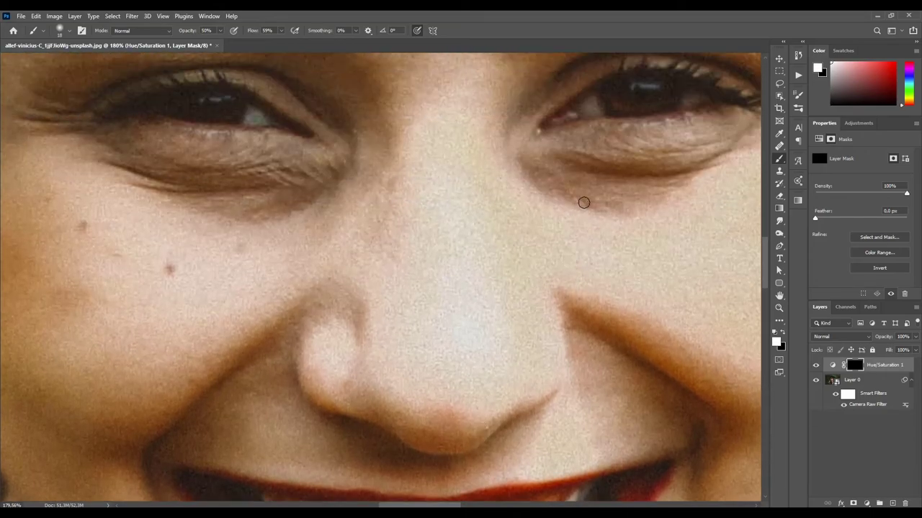
scroll(584, 200, "up", 2)
left_click_drag(584, 157, 594, 148)
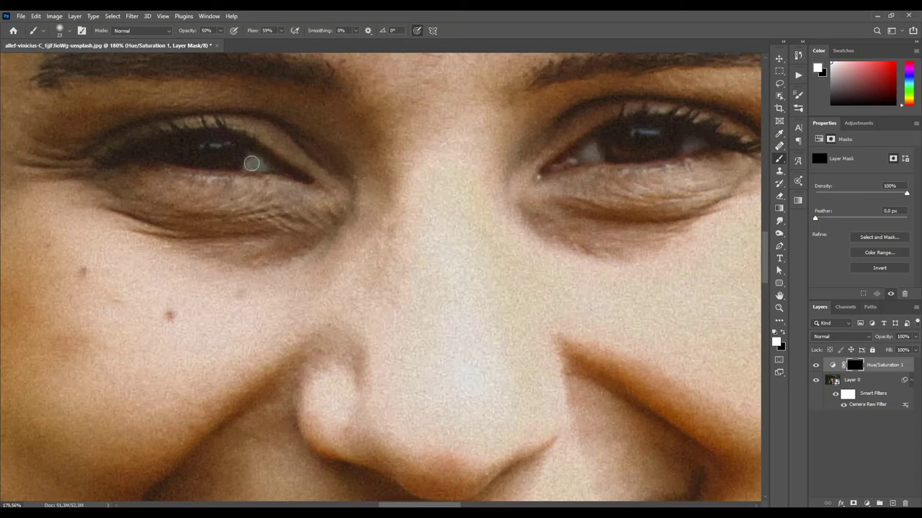
left_click_drag(263, 165, 250, 162)
scroll(437, 202, "down", 5)
scroll(432, 206, "down", 3)
scroll(432, 206, "down", 2)
scroll(364, 305, "up", 1)
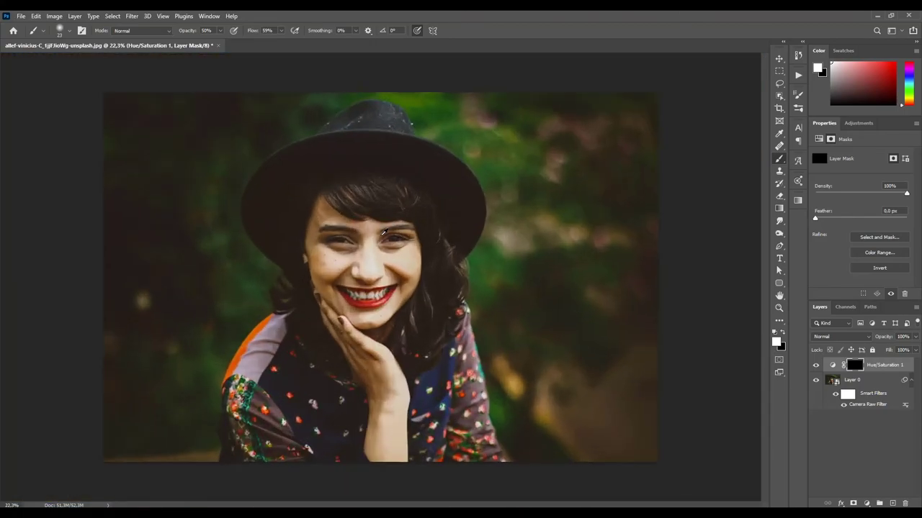
key("v")
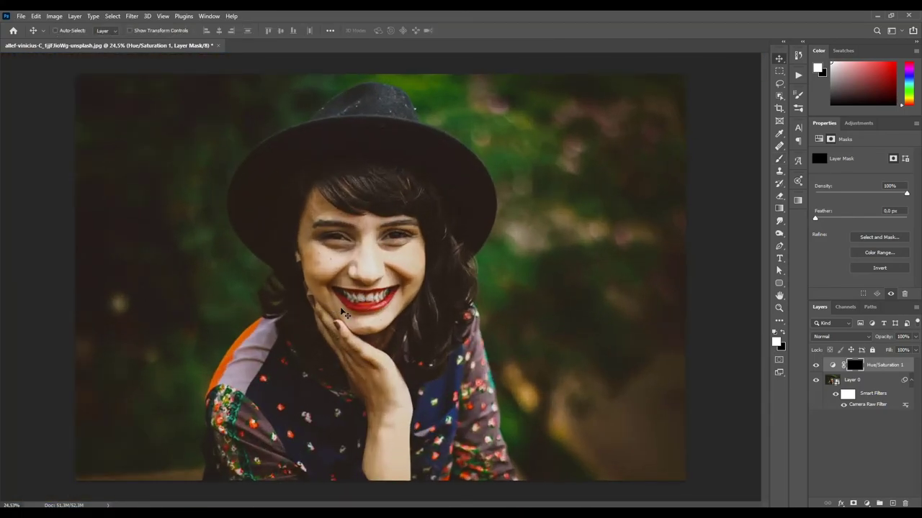